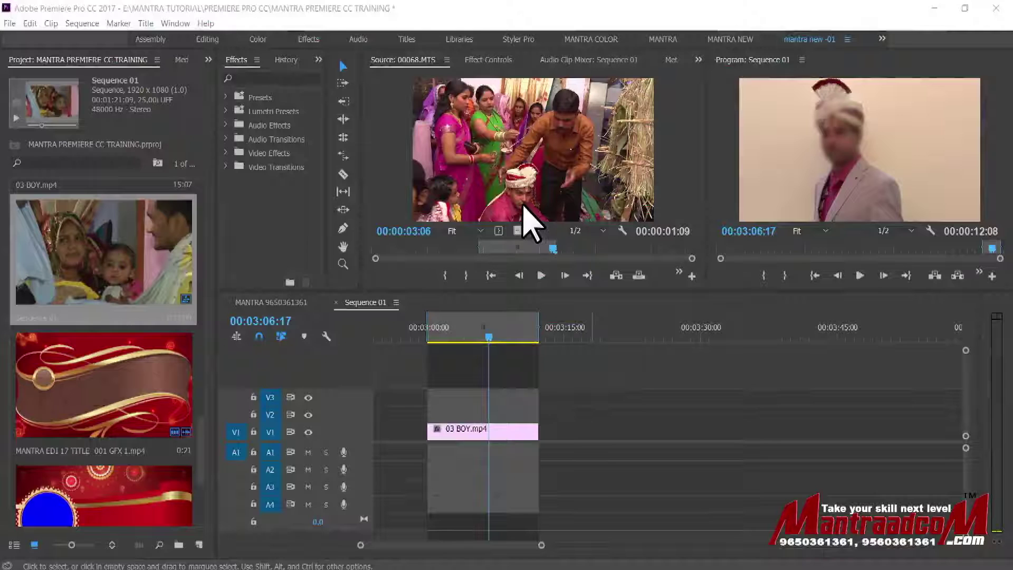
Extend the source clip's Out point slightly so the marked duration reads 00:00:01:11.
{"action": "left_click_drag", "start_coordinate": [554, 252], "coordinate": [573, 251]}
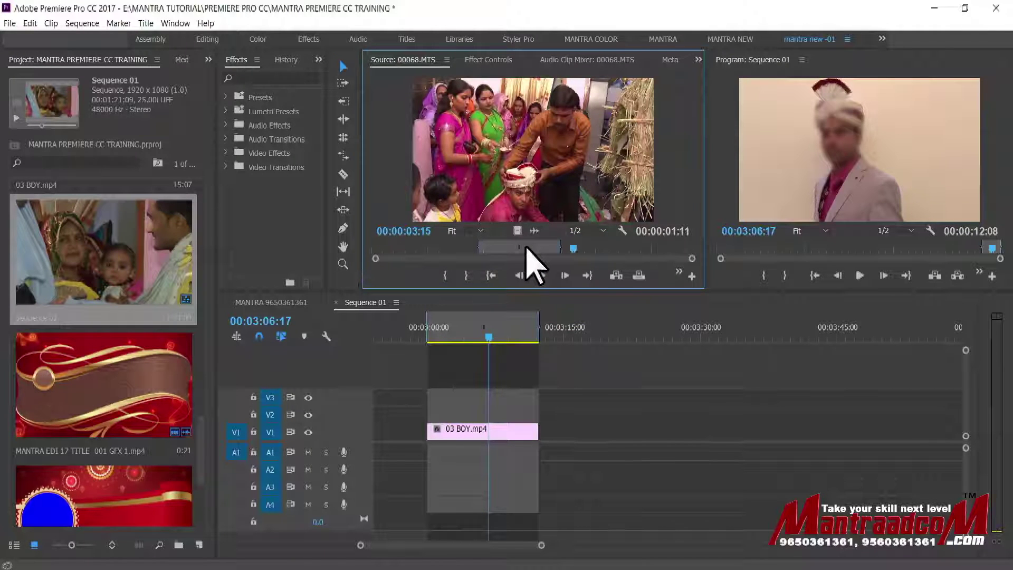
{"action": "left_click", "coordinate": [557, 246]}
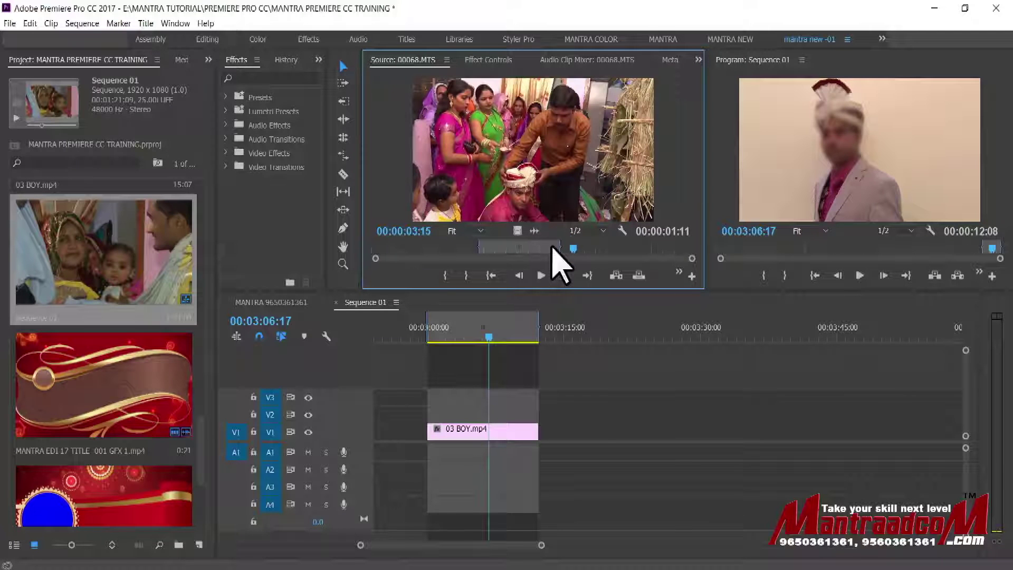
Clear the source clip's In mark so the range starts at the beginning (00:00:03:09).
{"action": "right_click", "coordinate": [554, 246]}
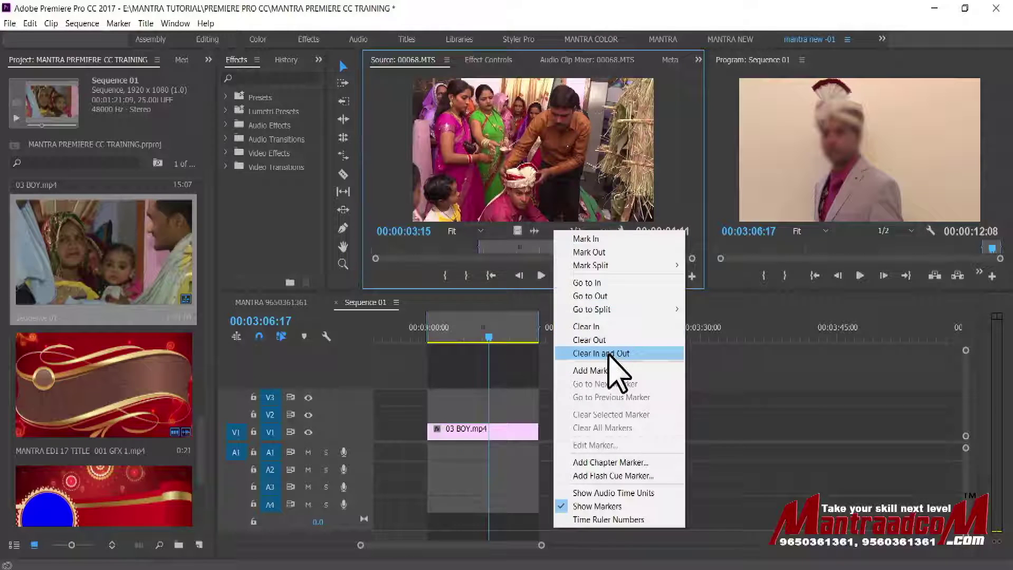
{"action": "left_click", "coordinate": [644, 337]}
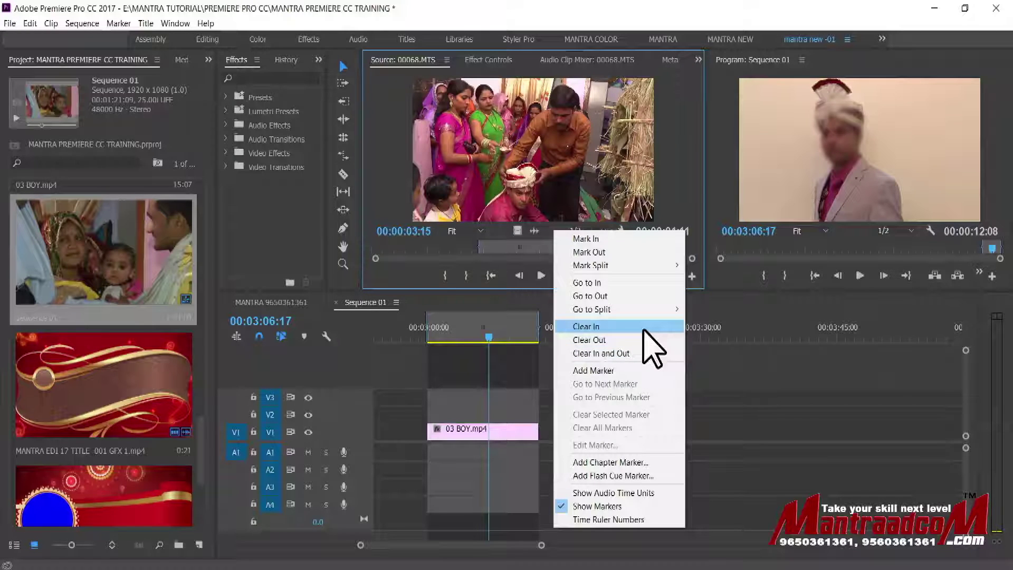
{"action": "left_click", "coordinate": [644, 330]}
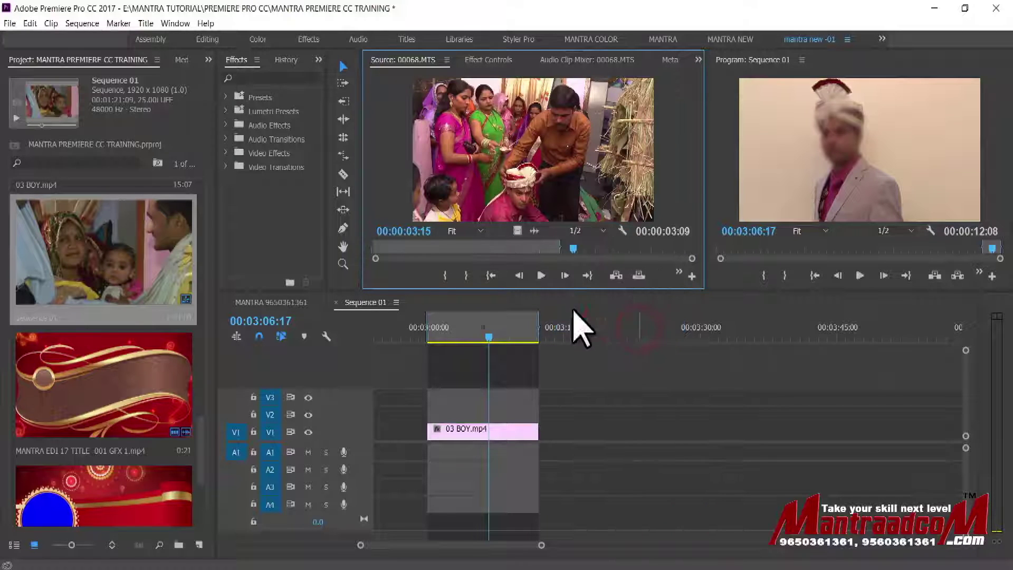
Scrub the source playhead along the Source monitor ruler to review the clip.
{"action": "left_click", "coordinate": [401, 246]}
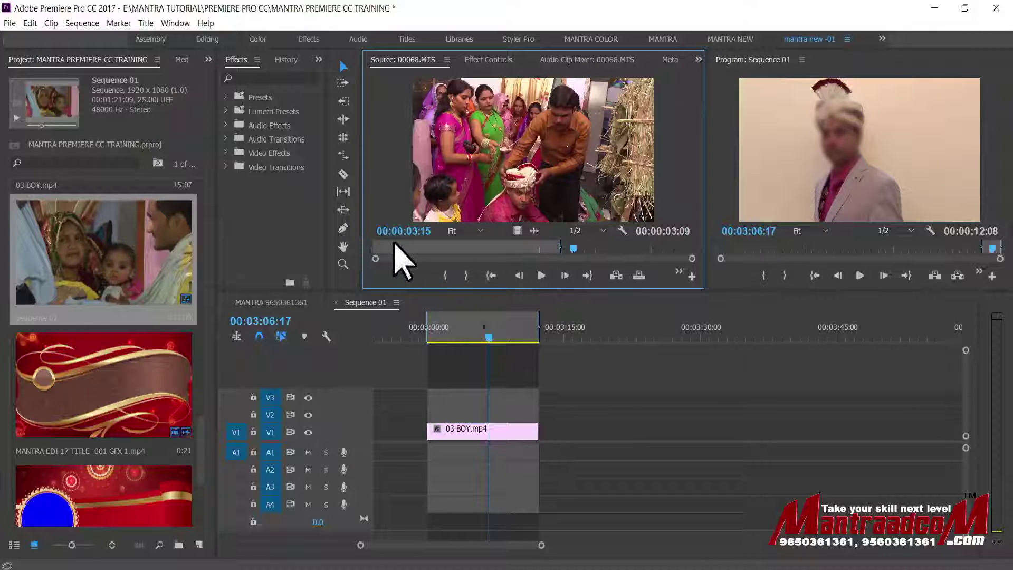
{"action": "mouse_move", "coordinate": [375, 247]}
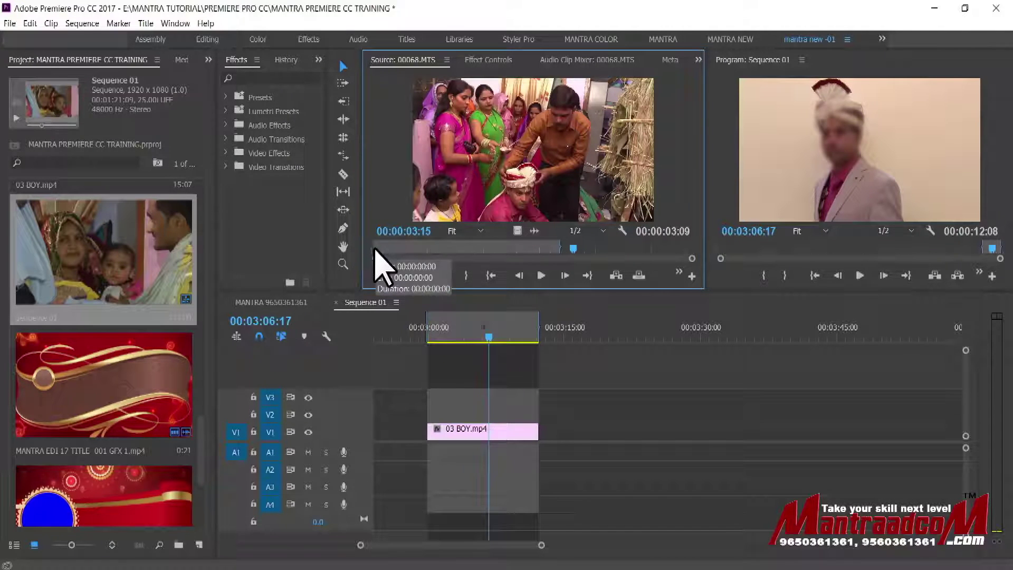
{"action": "left_click_drag", "start_coordinate": [448, 249], "coordinate": [473, 251]}
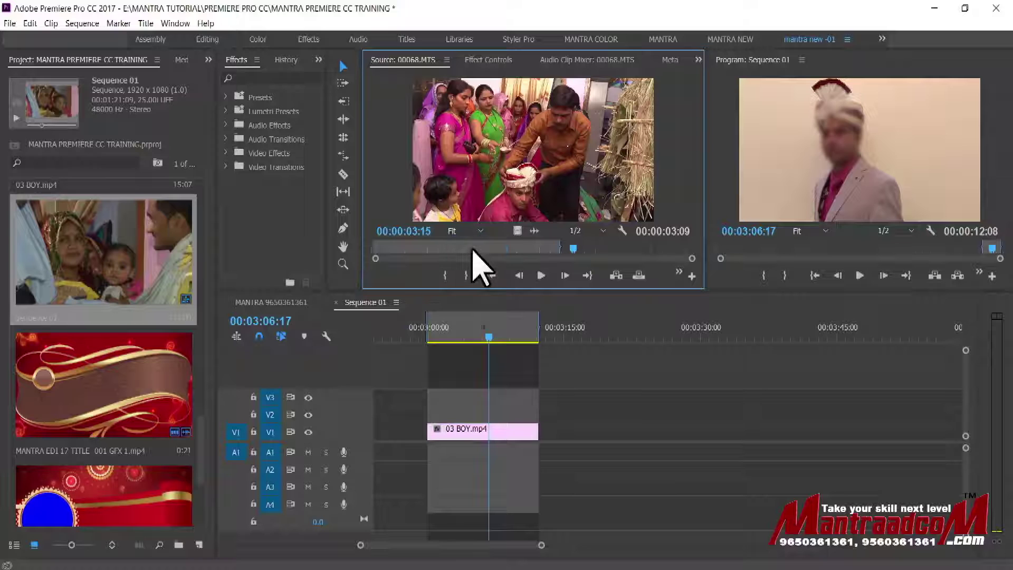
{"action": "mouse_move", "coordinate": [377, 241]}
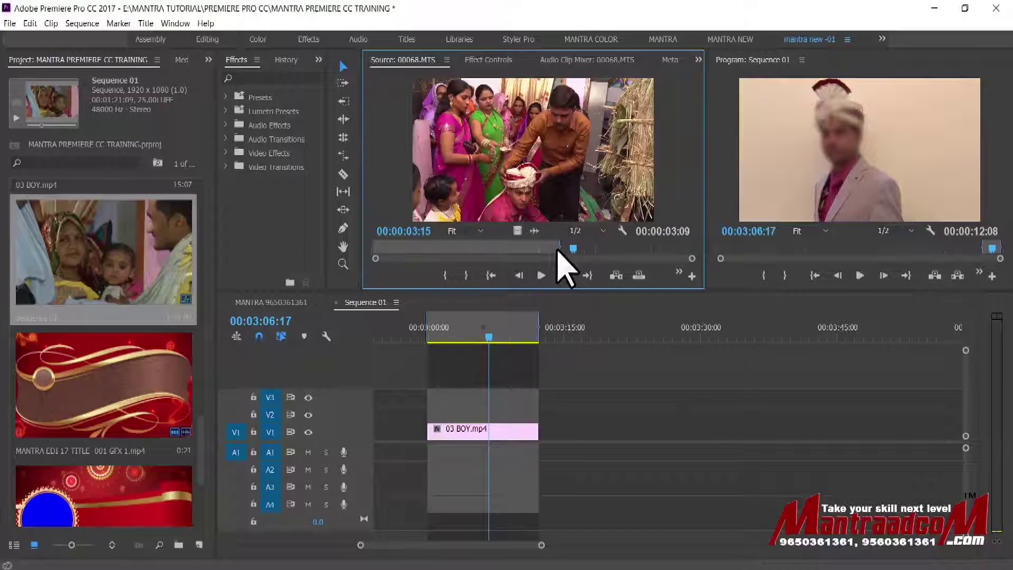
Clear the source clip's old Out mark.
{"action": "right_click", "coordinate": [532, 246]}
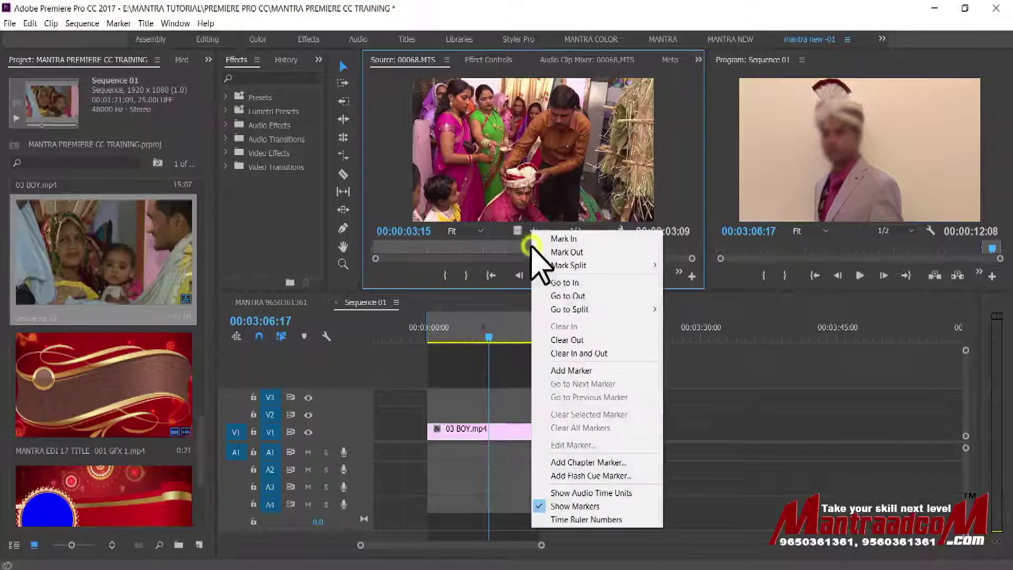
{"action": "left_click", "coordinate": [587, 343]}
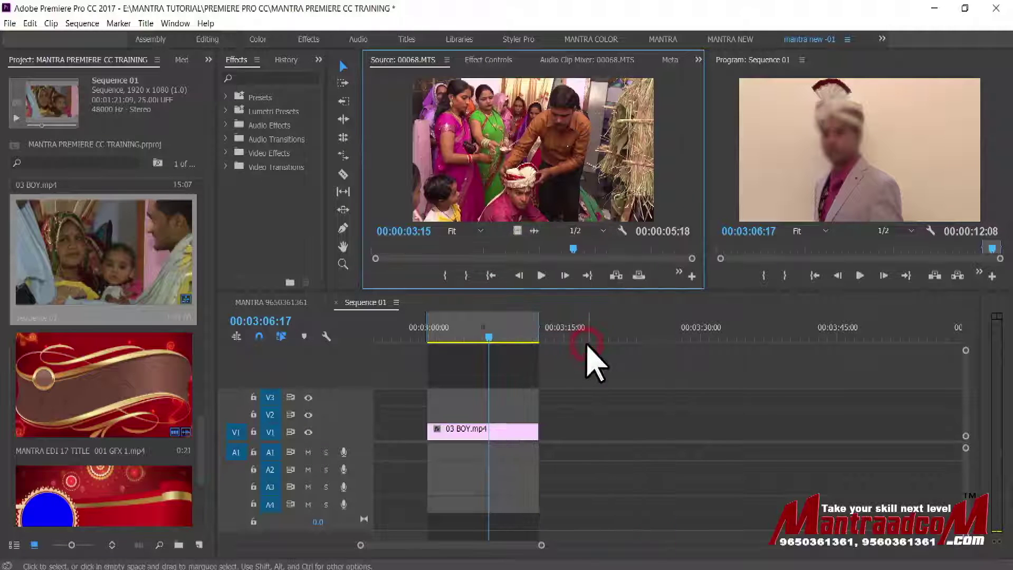
{"action": "right_click", "coordinate": [547, 245]}
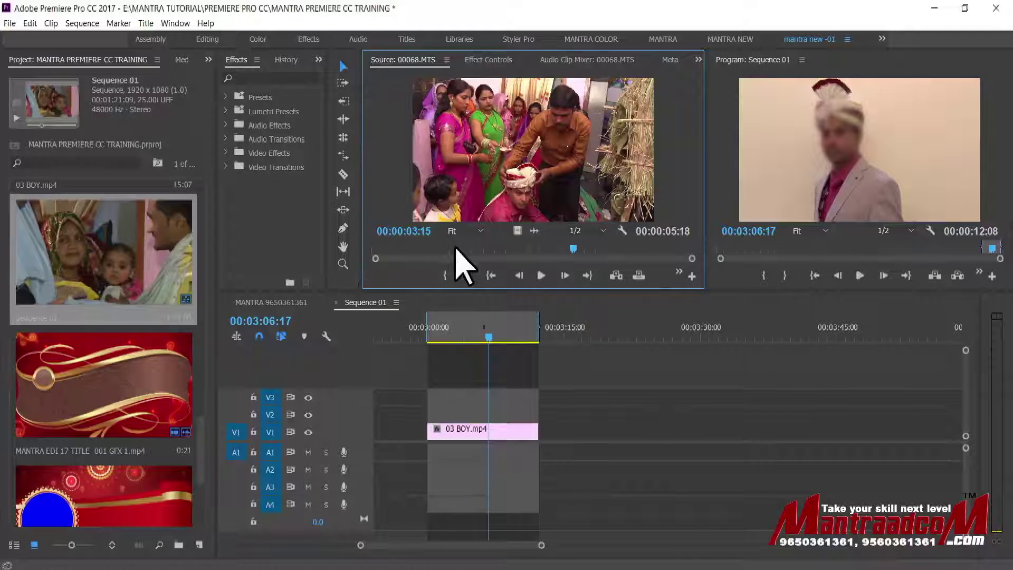
Mark a new source In at 00:00:02:03 and Out at 00:00:03:13.
{"action": "left_click", "coordinate": [490, 248]}
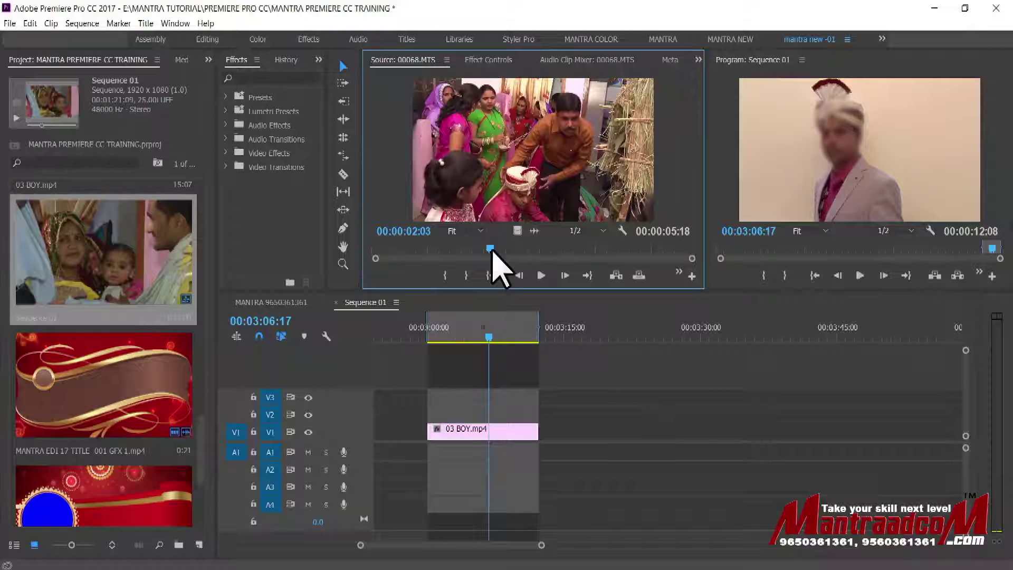
{"action": "key", "text": "i"}
{"action": "left_click_drag", "start_coordinate": [544, 252], "coordinate": [571, 259]}
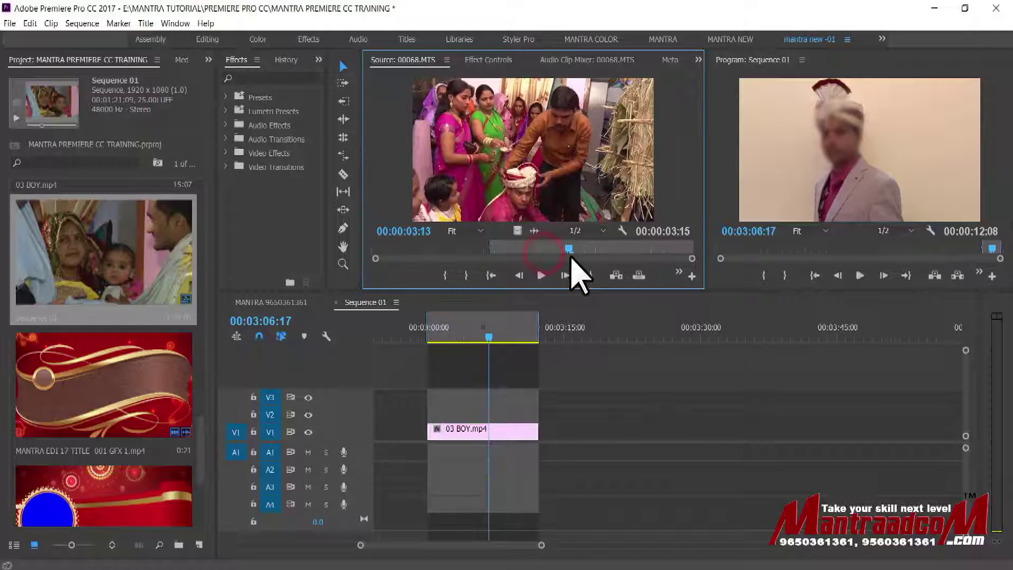
{"action": "key", "text": "o"}
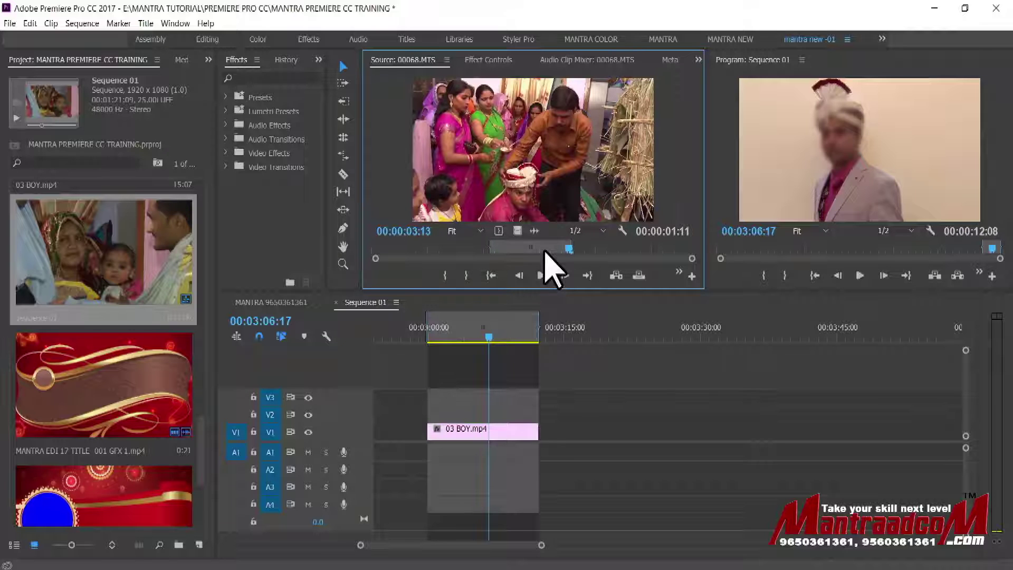
Clear In and Out on the source clip (00:00:05:18) and on Sequence 01 (00:03:12:05).
{"action": "right_click", "coordinate": [545, 234]}
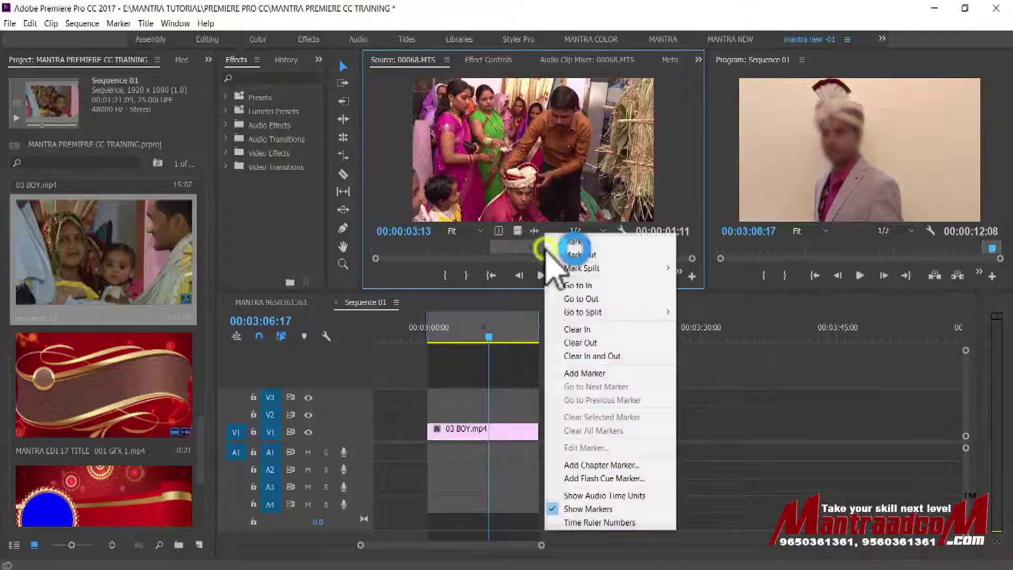
{"action": "left_click", "coordinate": [612, 356]}
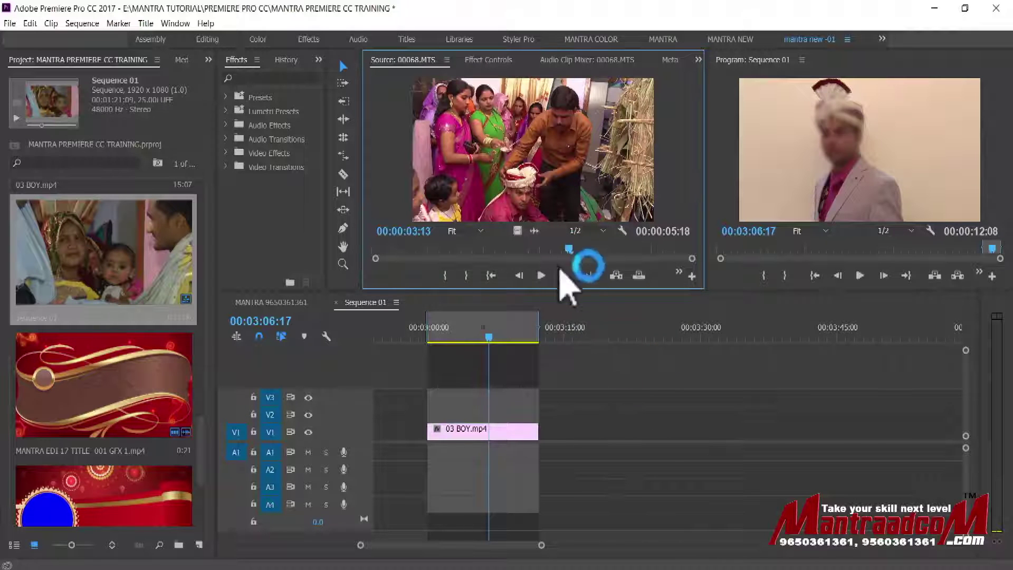
{"action": "right_click", "coordinate": [587, 334]}
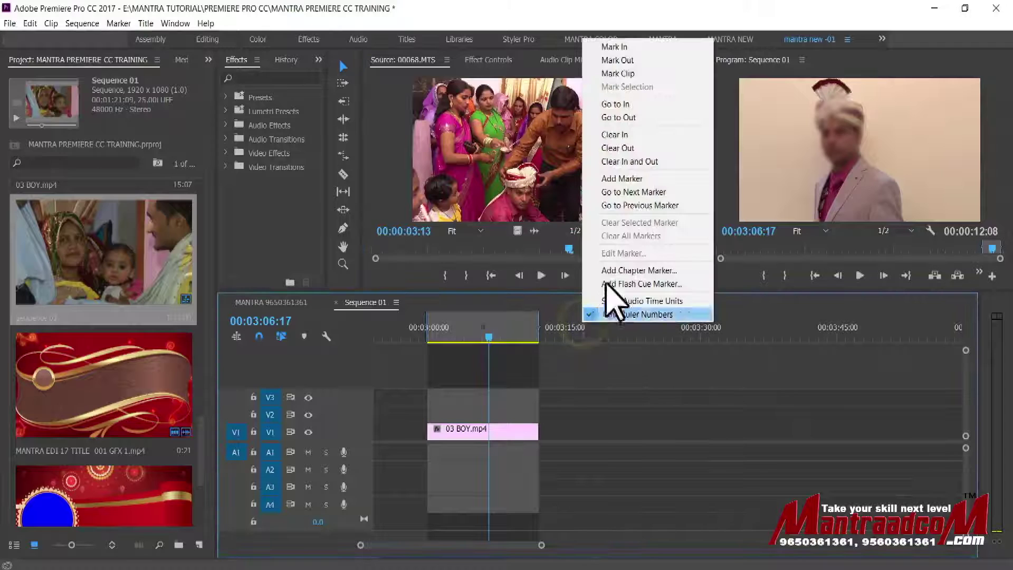
{"action": "left_click", "coordinate": [633, 162]}
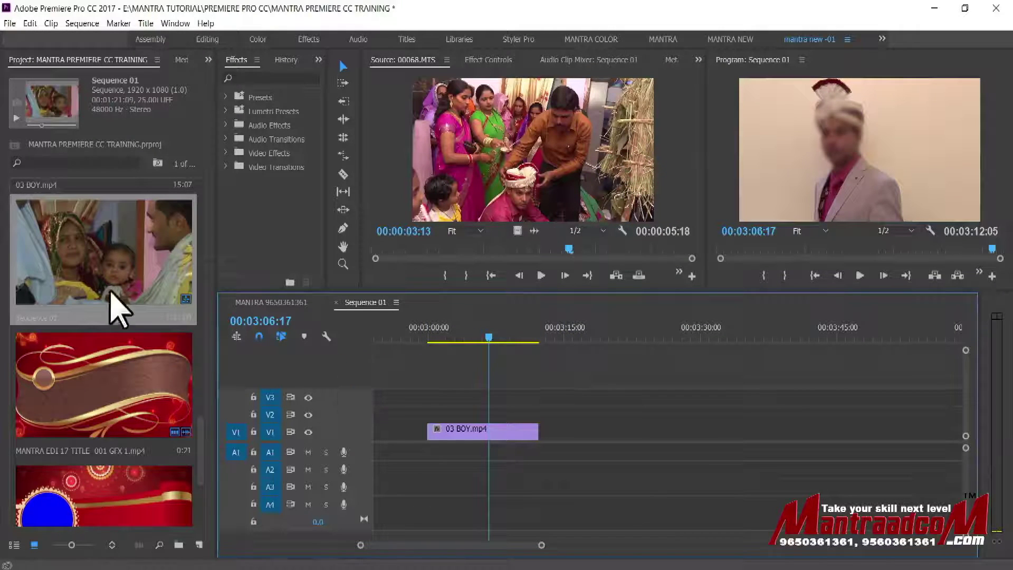
Clear the Sequence 01 project item's In and Out marks, then move the sequence playhead to 03:06:17.
{"action": "right_click", "coordinate": [93, 264]}
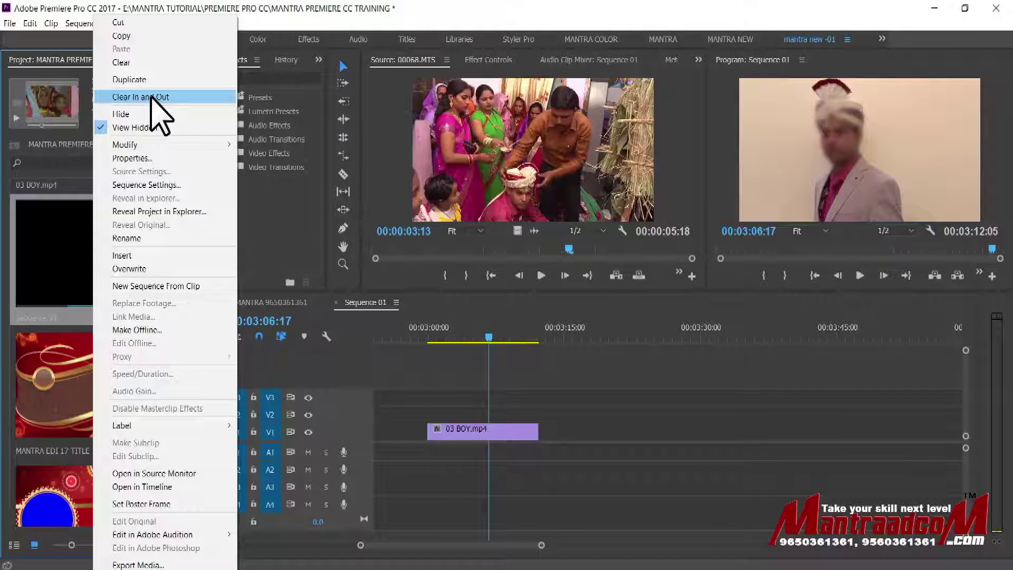
{"action": "left_click", "coordinate": [152, 97]}
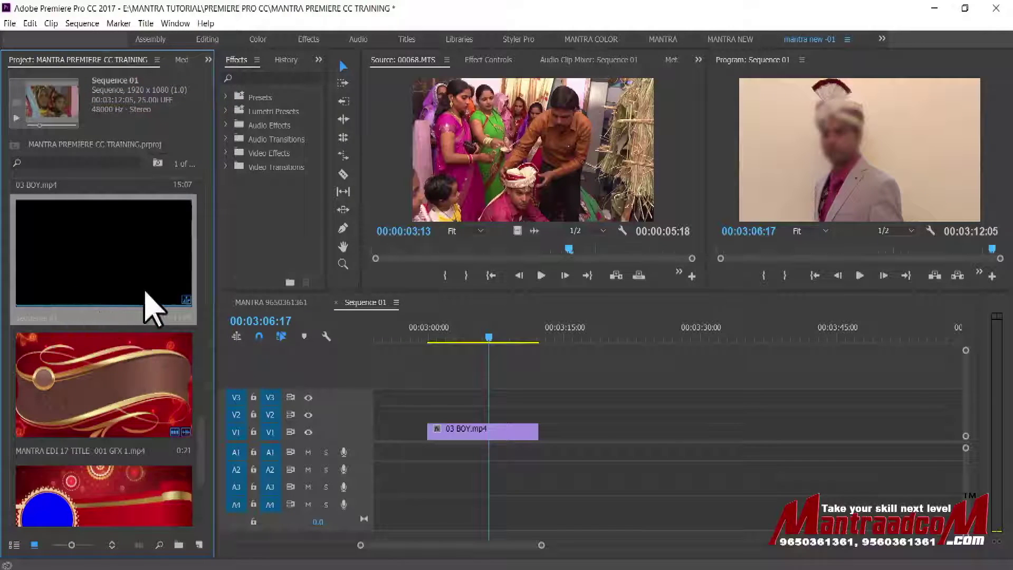
{"action": "left_click", "coordinate": [499, 337]}
{"action": "left_click_drag", "start_coordinate": [499, 336], "coordinate": [489, 337]}
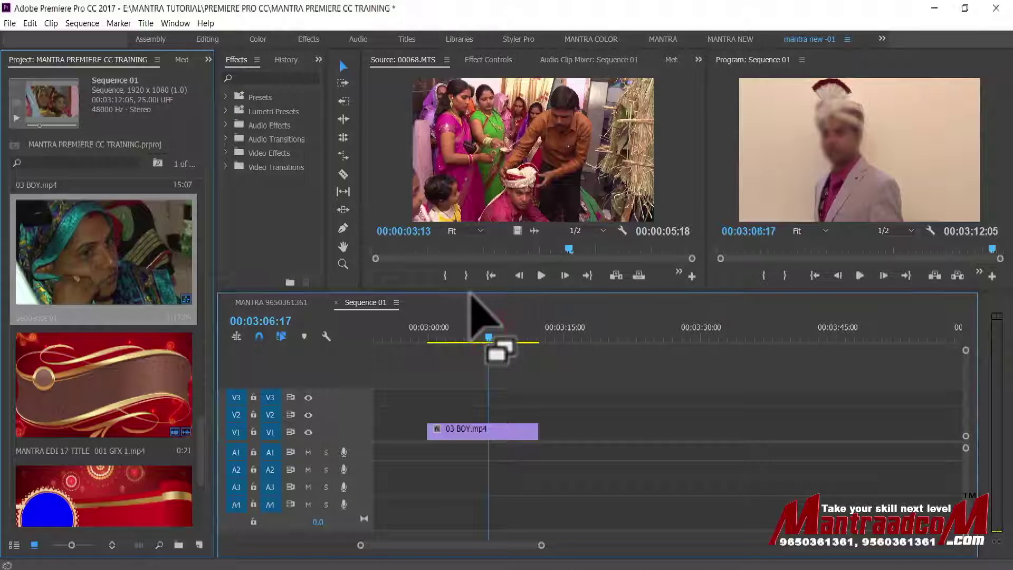
Open the Marker menu to confirm Clear In, Clear Out and Clear In and Out are unavailable.
{"action": "left_click", "coordinate": [118, 24]}
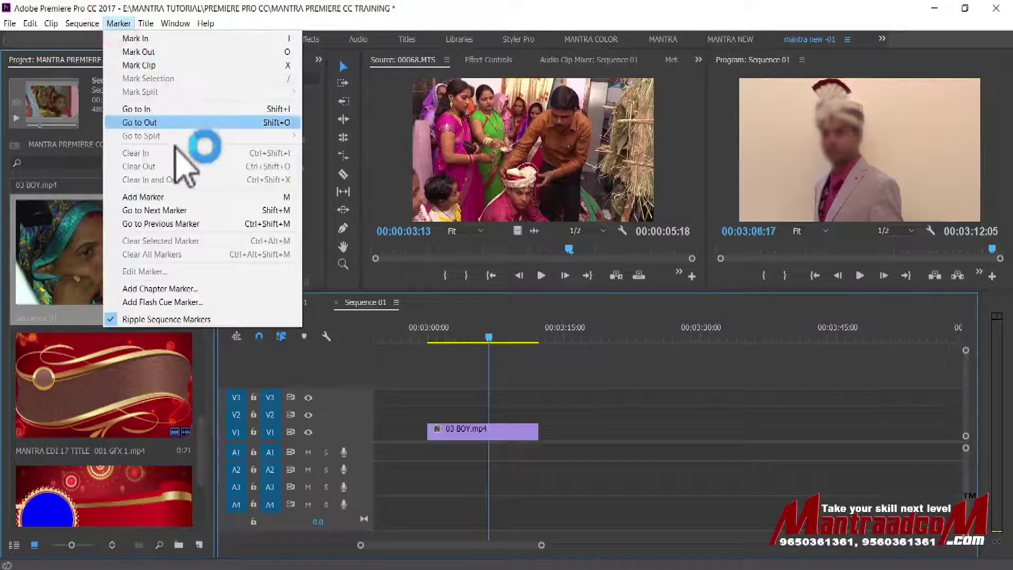